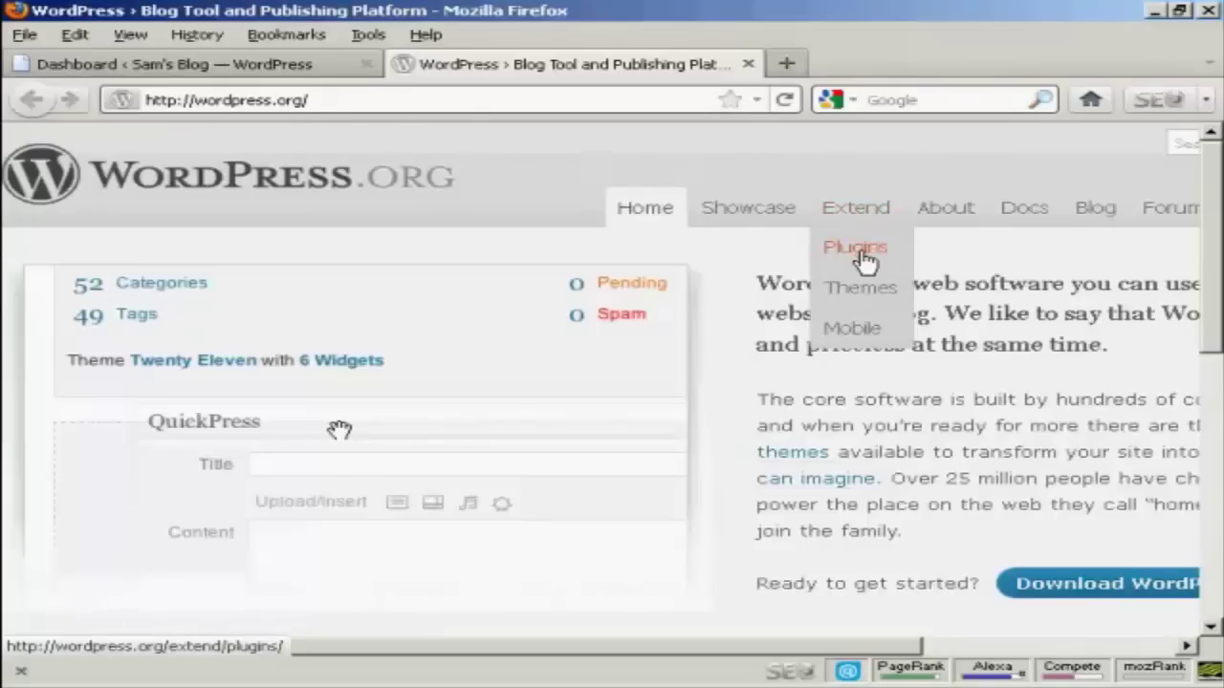
Sort the WordPress.org plugin directory by Most Popular and enter 'facebook' as the search term
{"action": "left_click", "coordinate": [864, 254]}
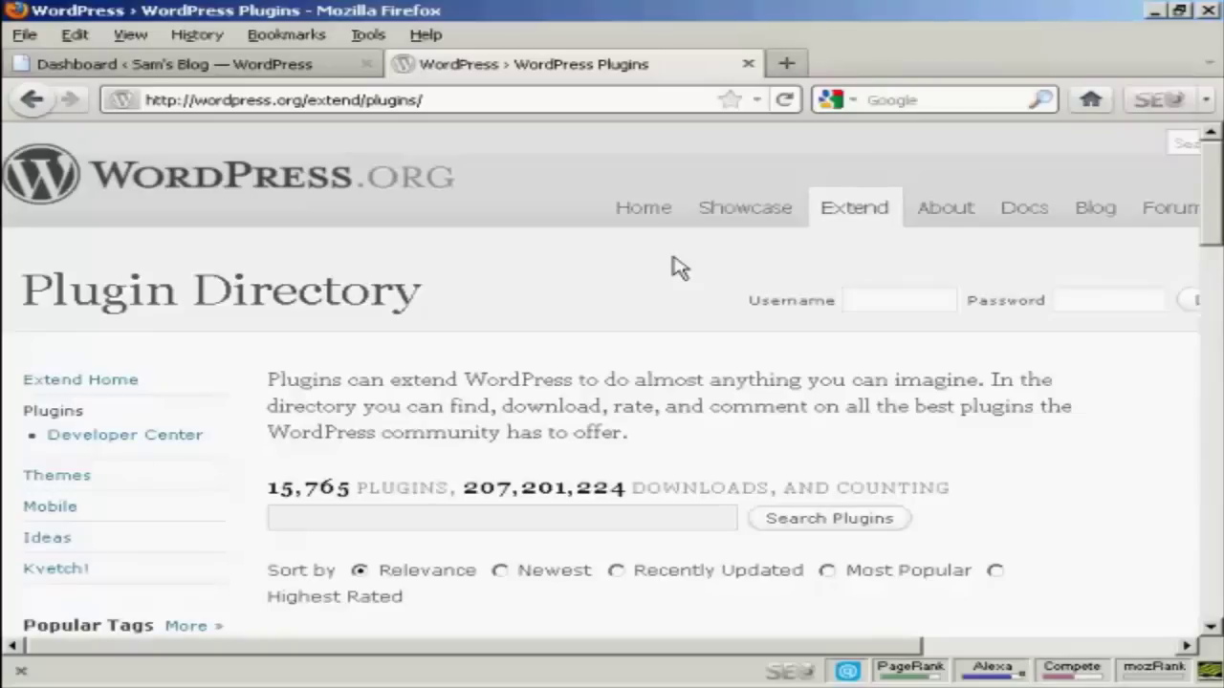
{"action": "left_click_drag", "start_coordinate": [1215, 205], "coordinate": [1215, 234]}
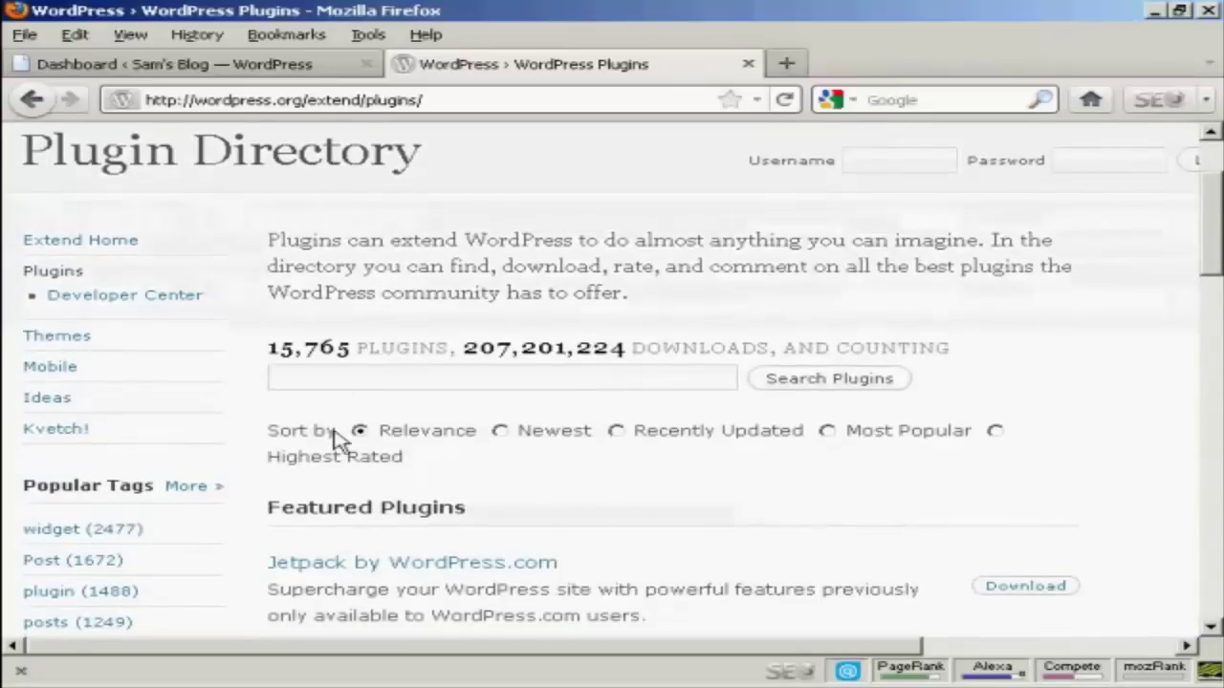
{"action": "left_click", "coordinate": [500, 431]}
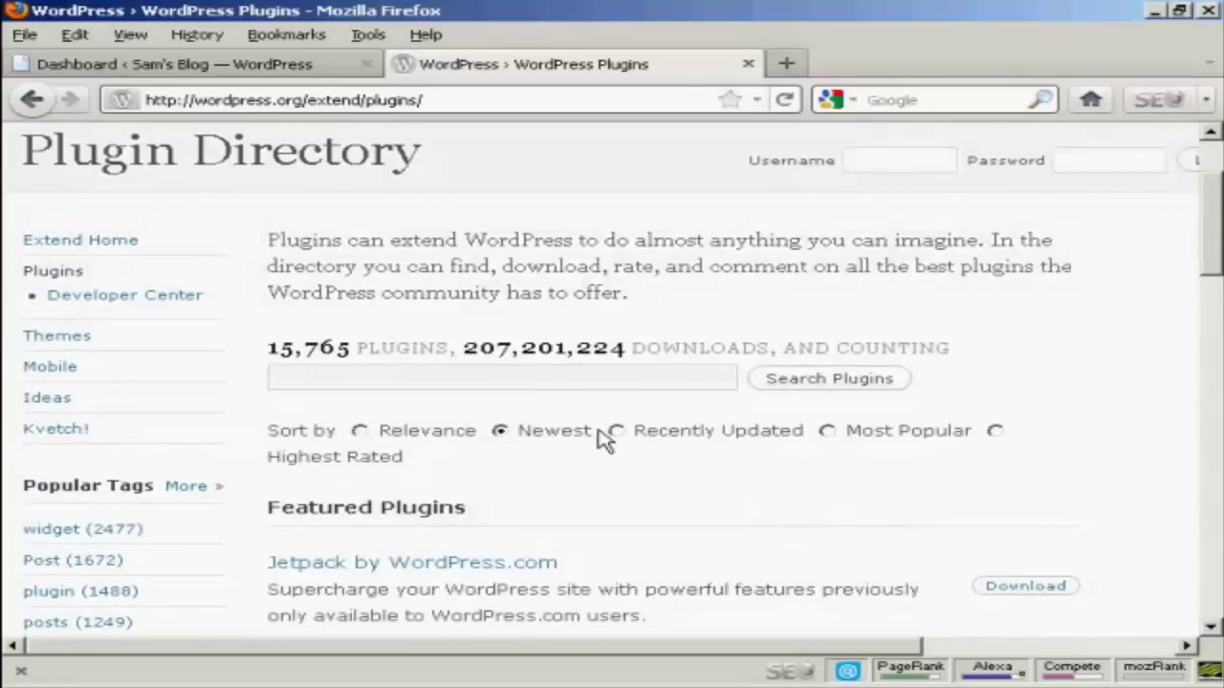
{"action": "left_click", "coordinate": [828, 434]}
{"action": "left_click", "coordinate": [318, 375]}
{"action": "type", "text": "facebook"}
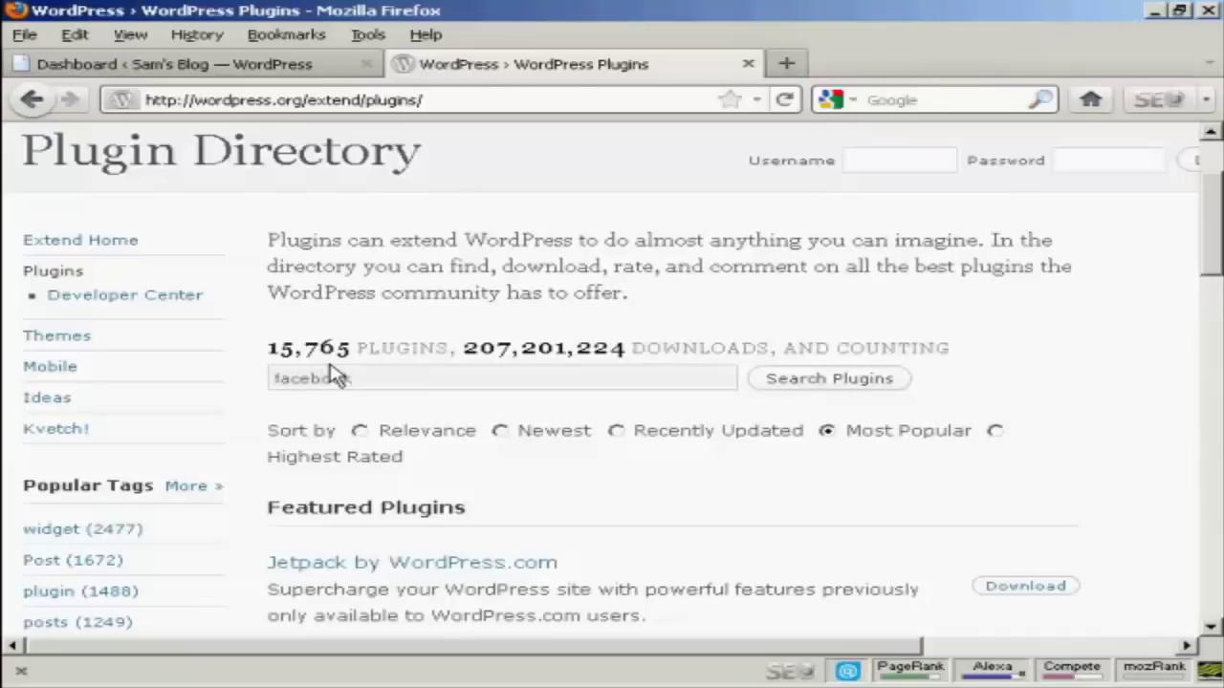
Search plugins for 'facebook' and open the Jetpack by WordPress.com result
{"action": "left_click", "coordinate": [846, 383]}
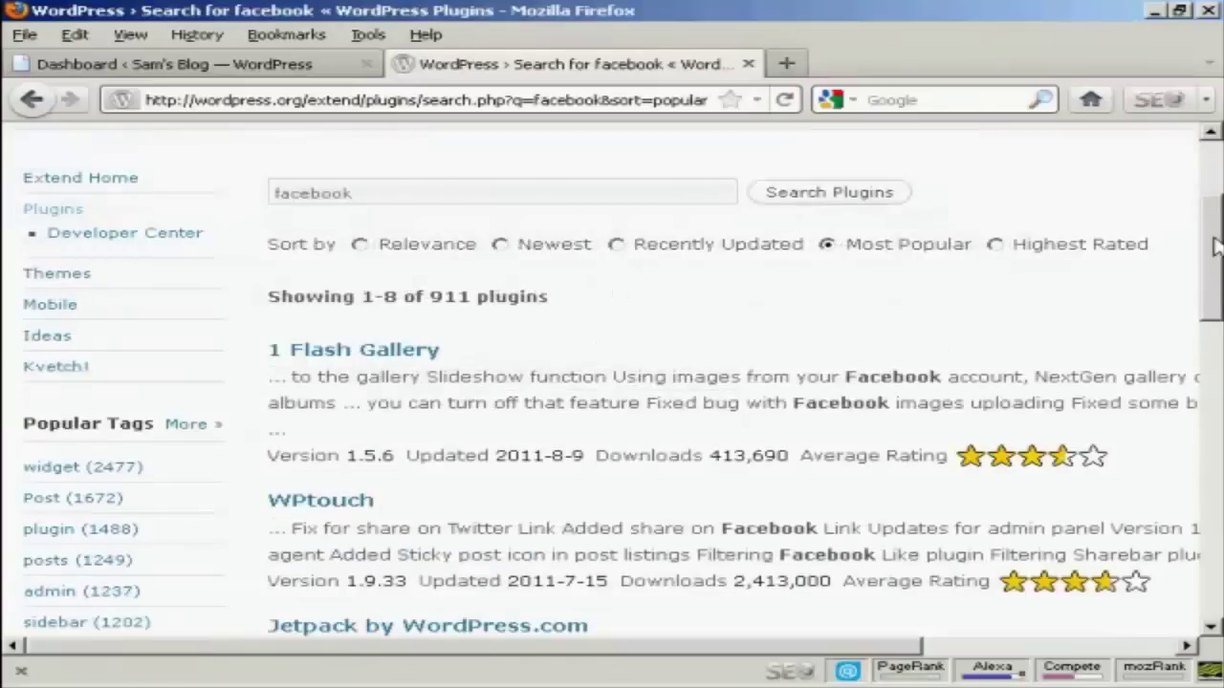
{"action": "left_click_drag", "start_coordinate": [1215, 247], "coordinate": [1214, 338]}
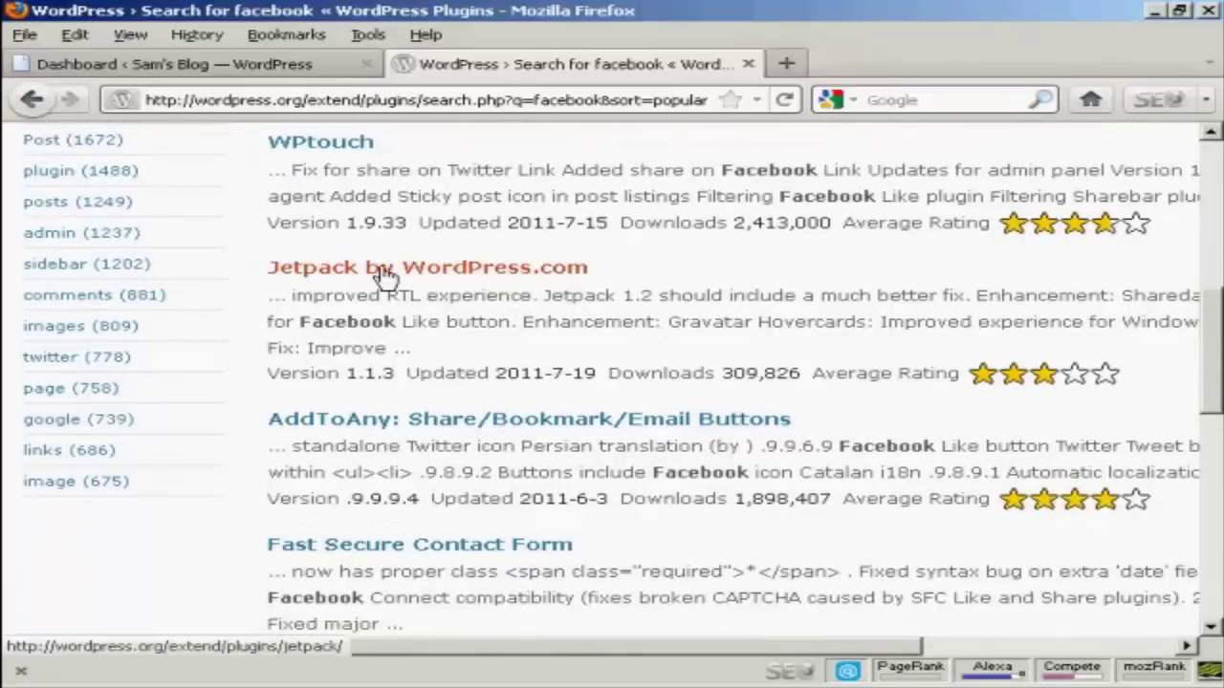
{"action": "left_click", "coordinate": [499, 275]}
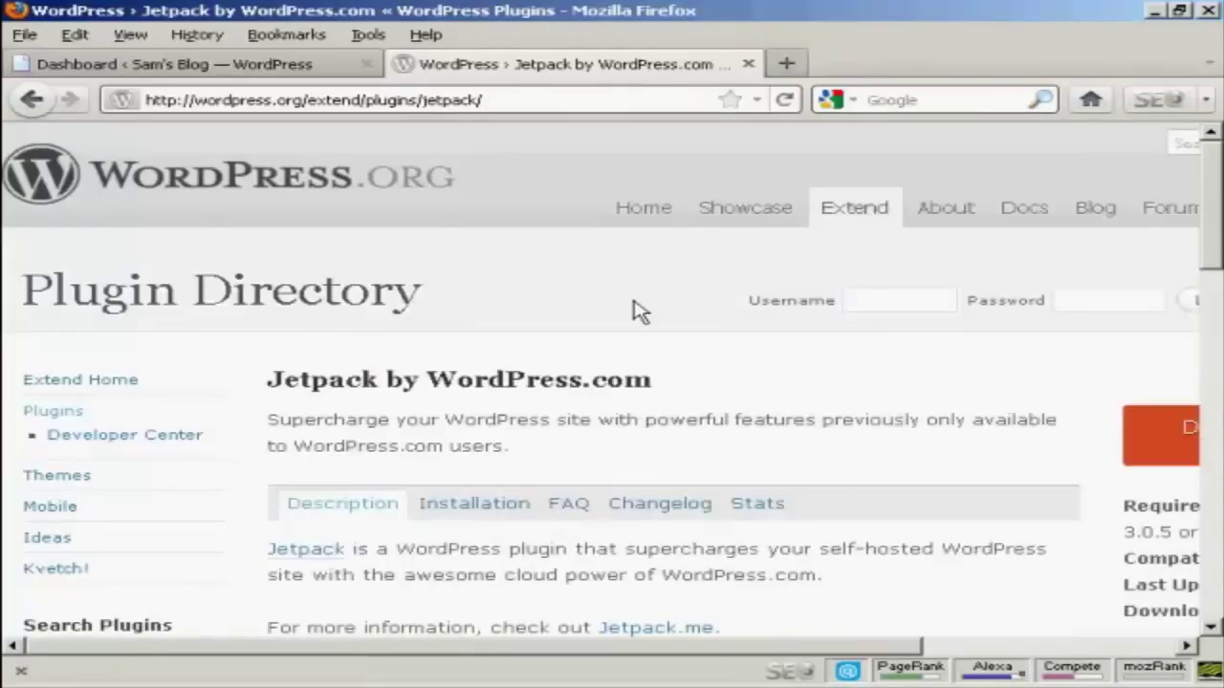
Scroll the Jetpack plugin page to reveal the version 1.1.3 details and download link
{"action": "left_click_drag", "start_coordinate": [1211, 204], "coordinate": [1215, 227]}
{"action": "left_click_drag", "start_coordinate": [887, 646], "coordinate": [1214, 655]}
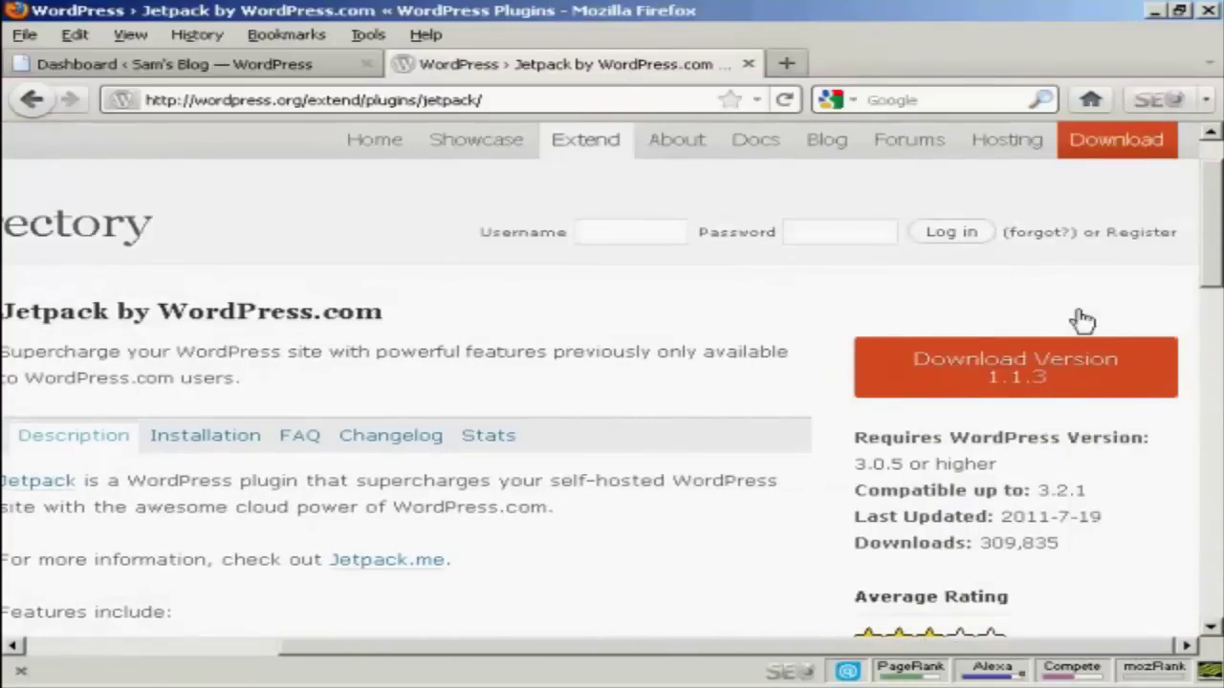
Save jetpack.1.1.3.zip, then close the Downloads window and the Jetpack tab
{"action": "left_click", "coordinate": [1019, 382]}
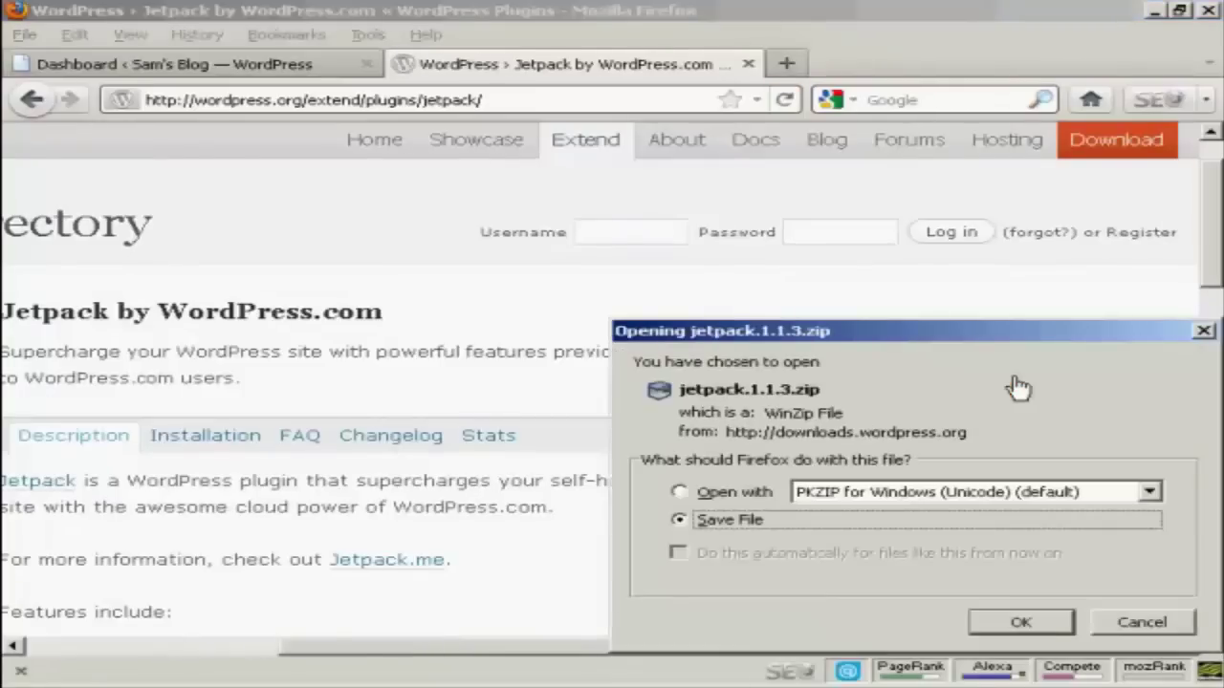
{"action": "left_click", "coordinate": [1030, 624]}
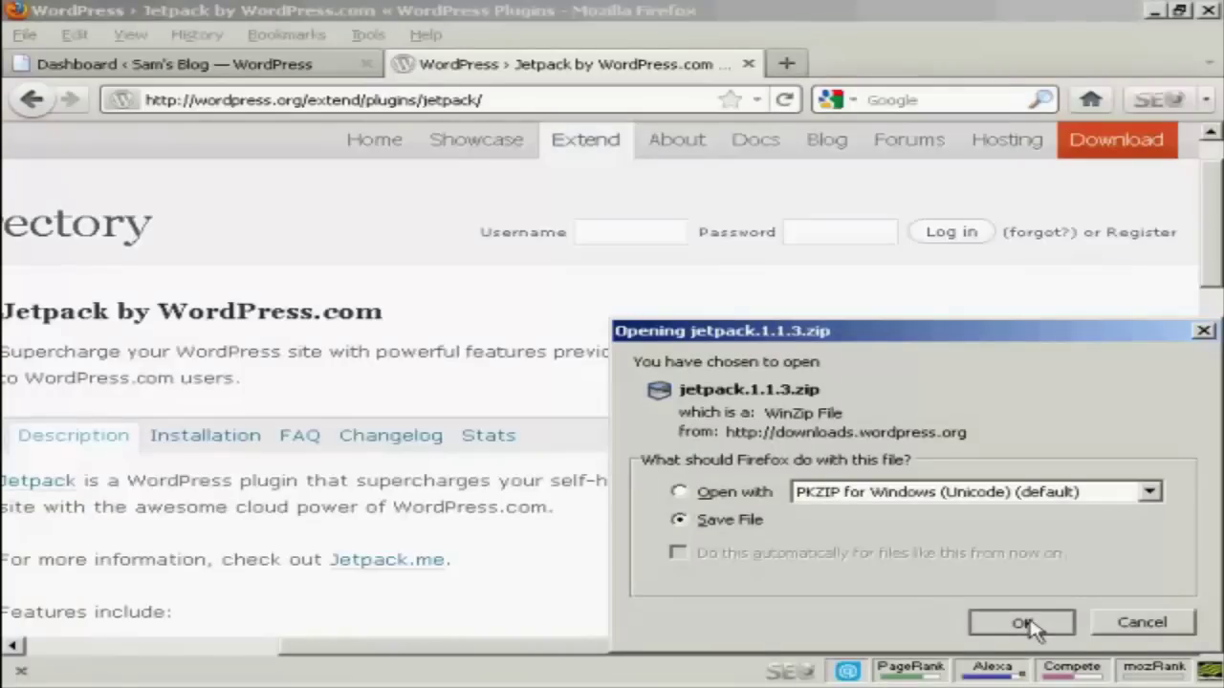
{"action": "left_click", "coordinate": [1031, 625]}
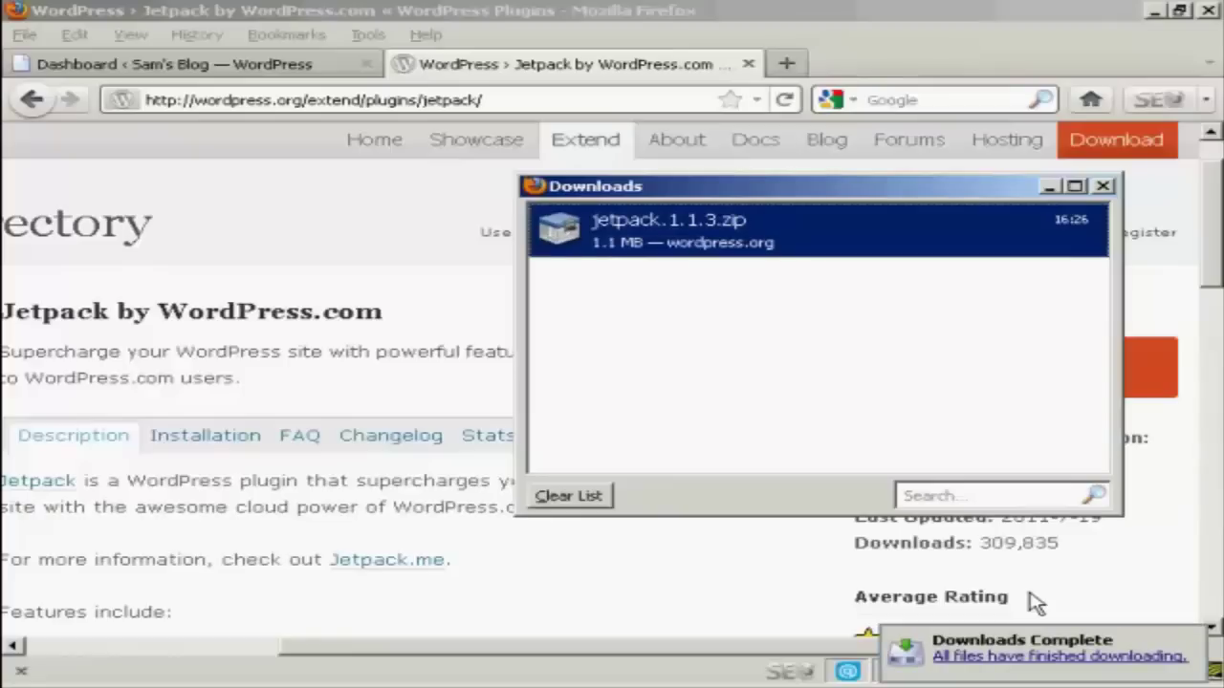
{"action": "left_click", "coordinate": [1103, 186]}
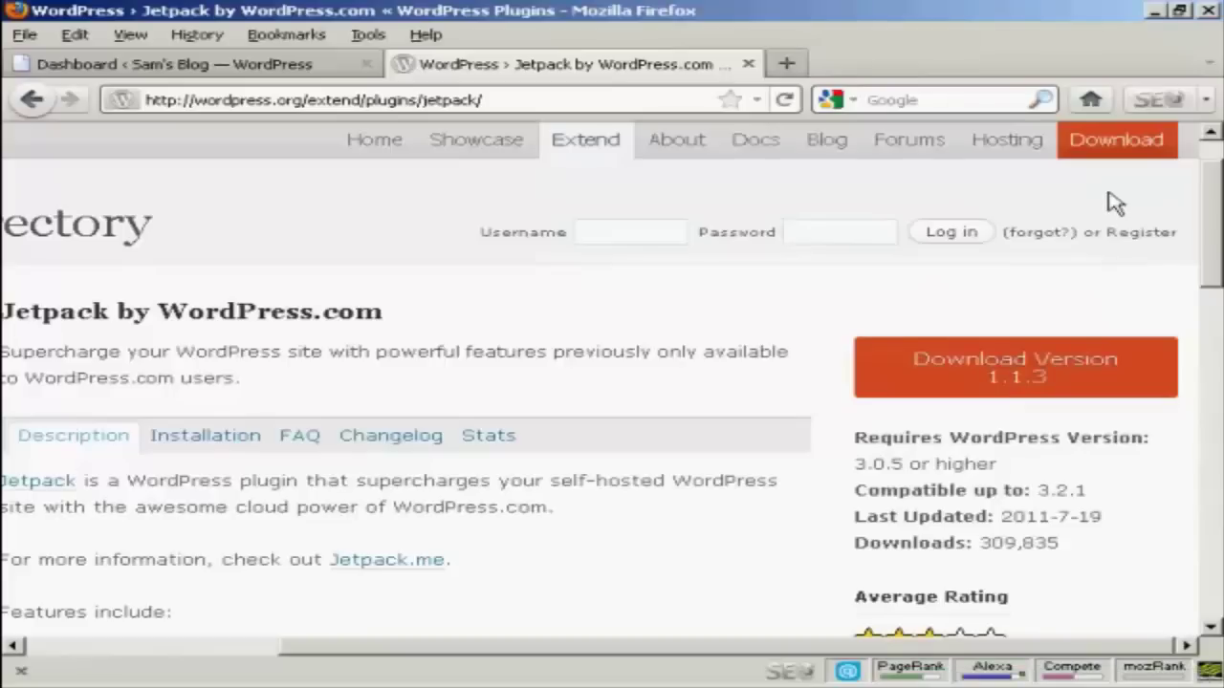
{"action": "left_click", "coordinate": [749, 65]}
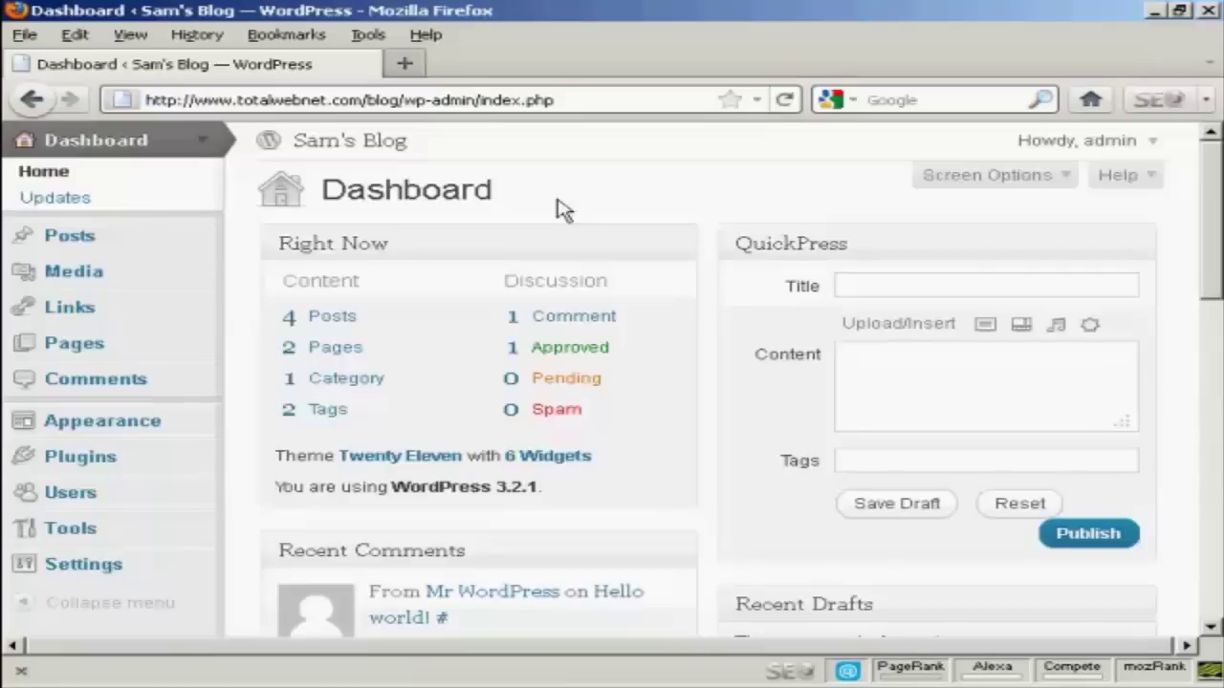
Go to Plugins > Add New to reach the Install Plugins page
{"action": "left_click", "coordinate": [85, 461]}
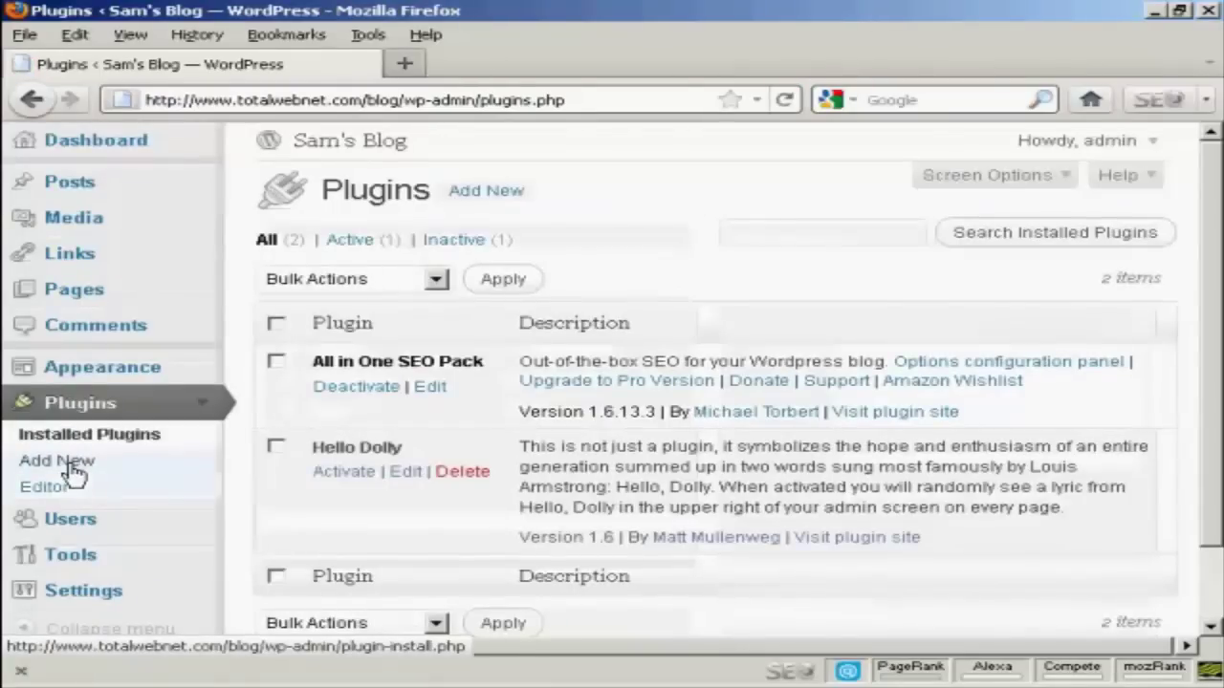
{"action": "left_click", "coordinate": [77, 464]}
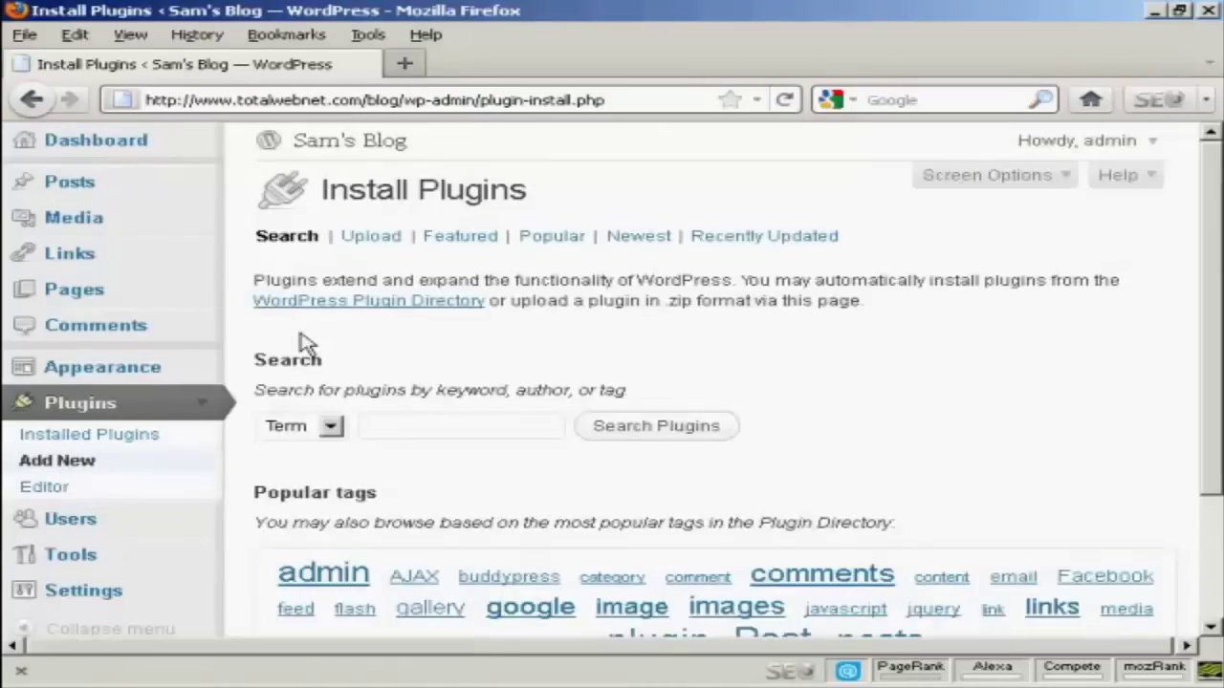
Select jetpack.1.1.3.zip from the Wordpress_Plugins folder in the plugin upload form
{"action": "left_click", "coordinate": [373, 237]}
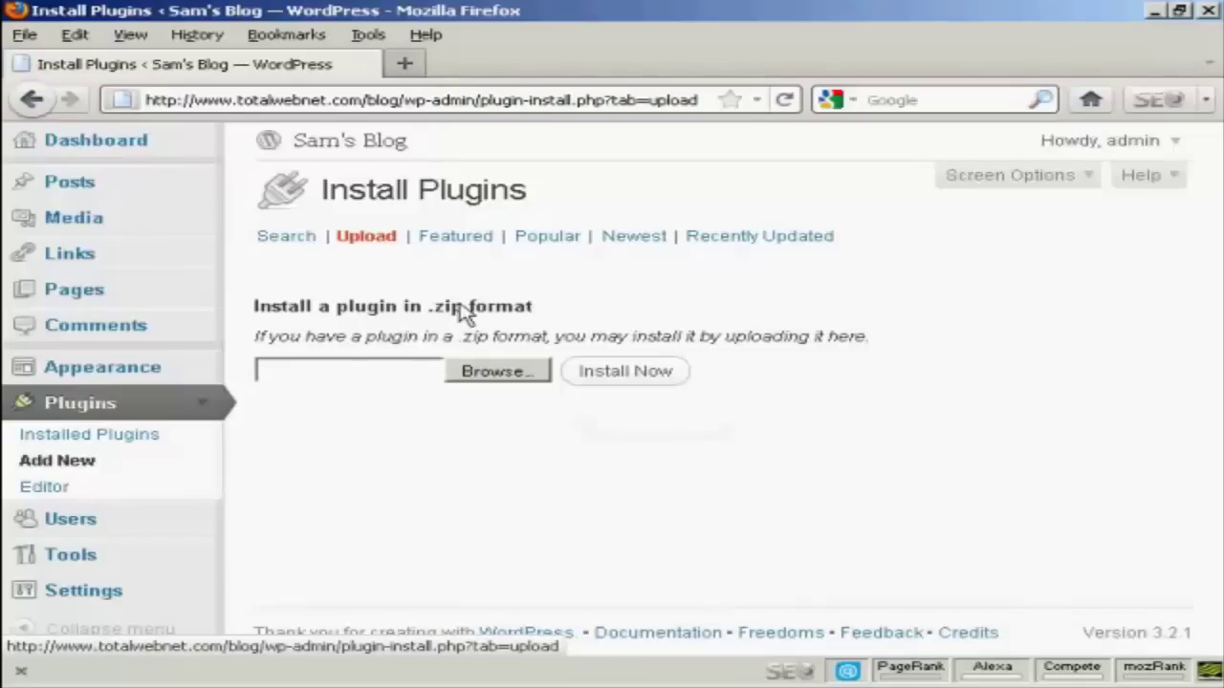
{"action": "left_click", "coordinate": [519, 379]}
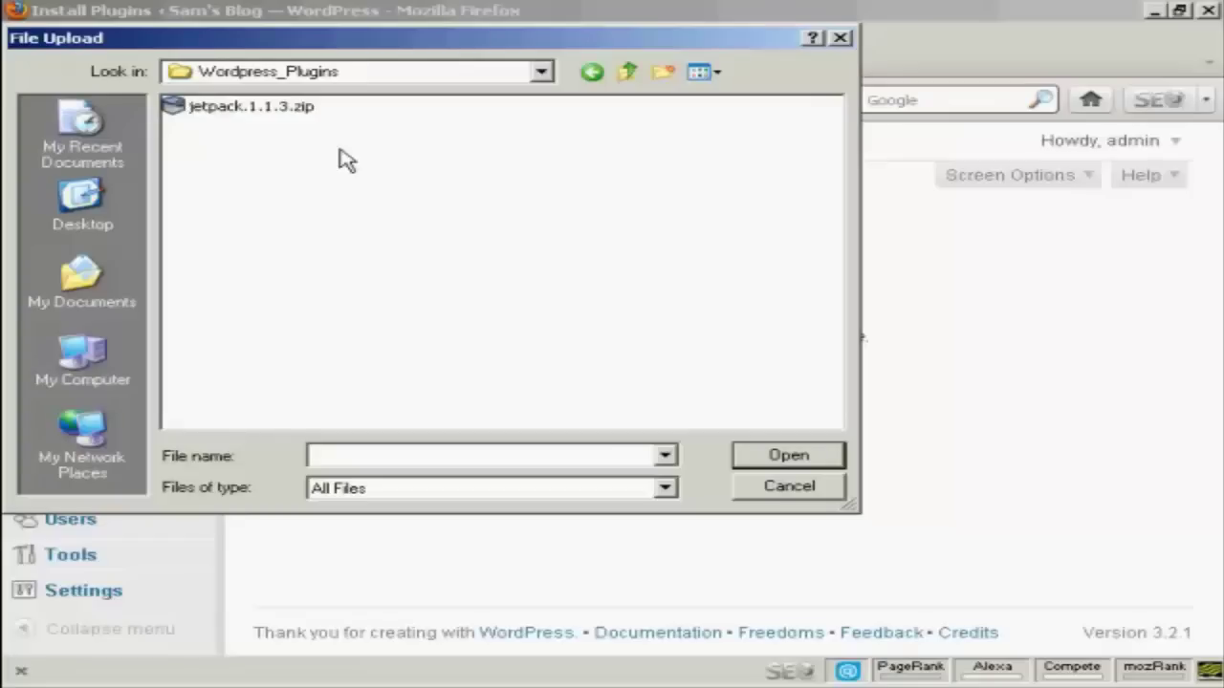
{"action": "left_click", "coordinate": [288, 109]}
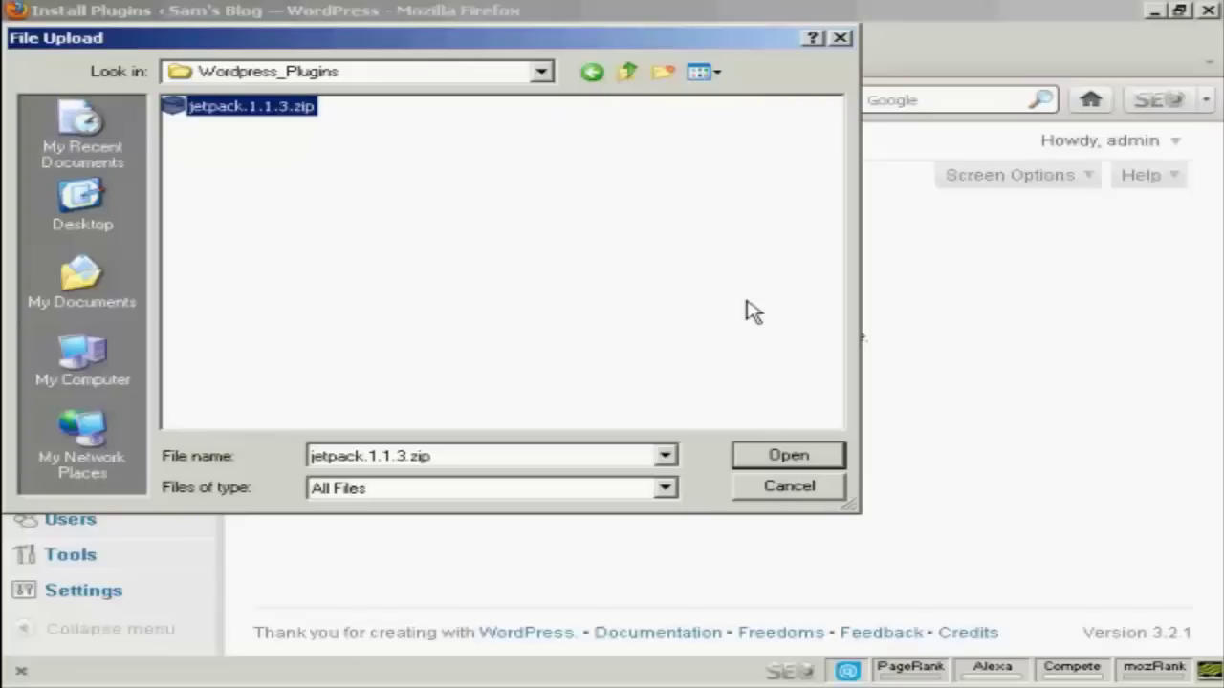
{"action": "left_click", "coordinate": [793, 459]}
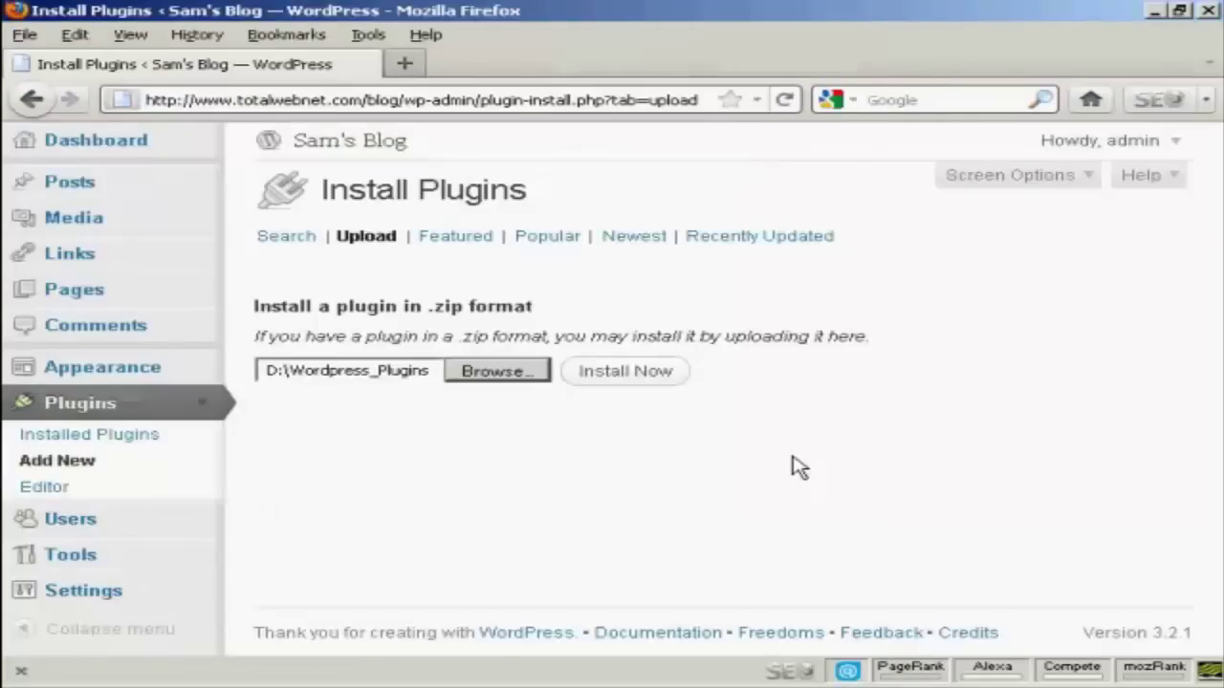
Install the uploaded Jetpack zip and activate the plugin
{"action": "left_click", "coordinate": [631, 375]}
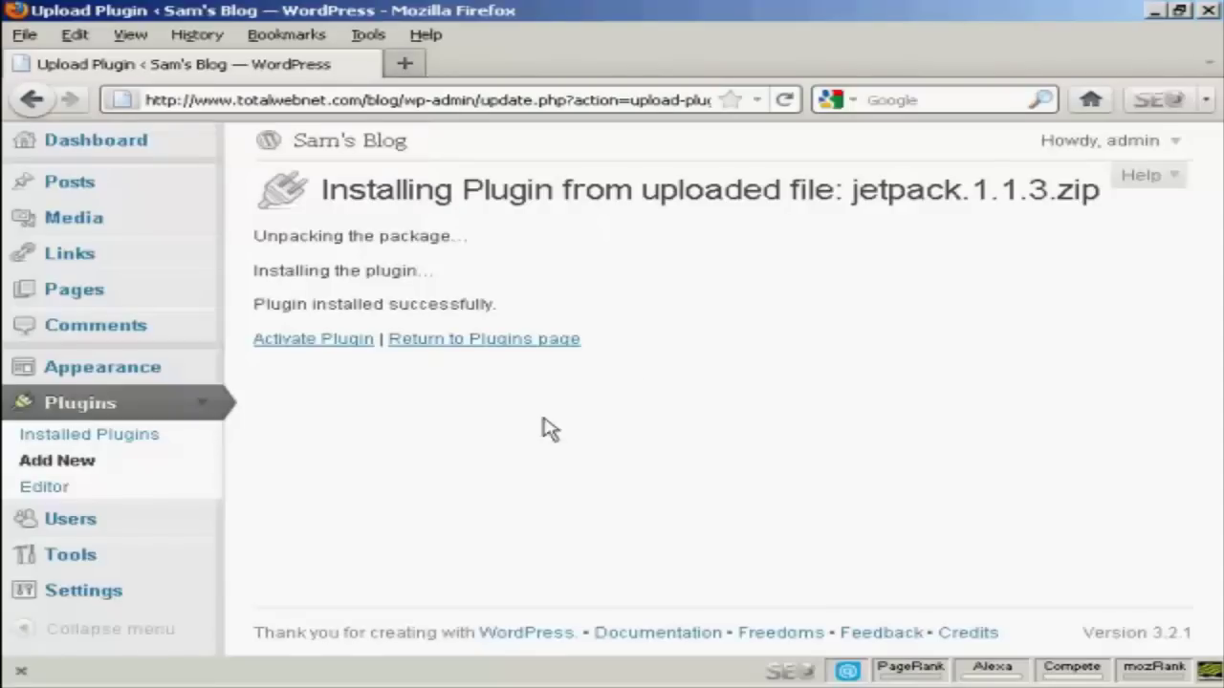
{"action": "left_click", "coordinate": [345, 353]}
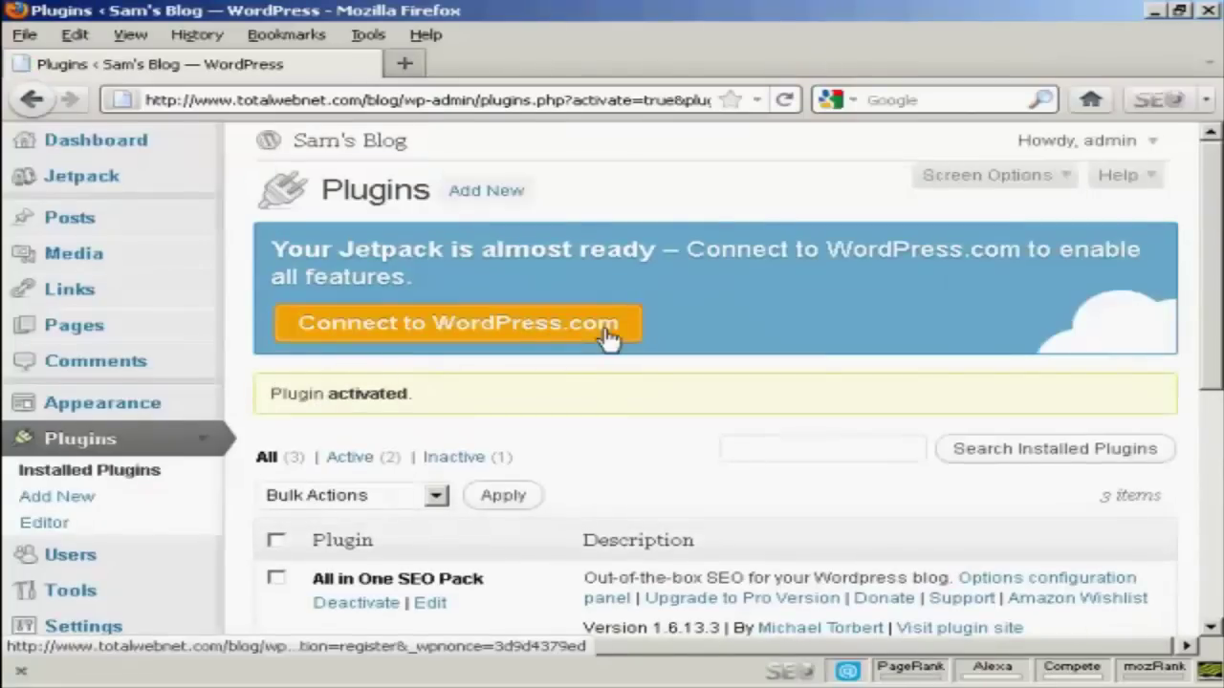
Sign in to WordPress.com as newvideo4me with the pasted password and authorize Jetpack
{"action": "left_click", "coordinate": [560, 348]}
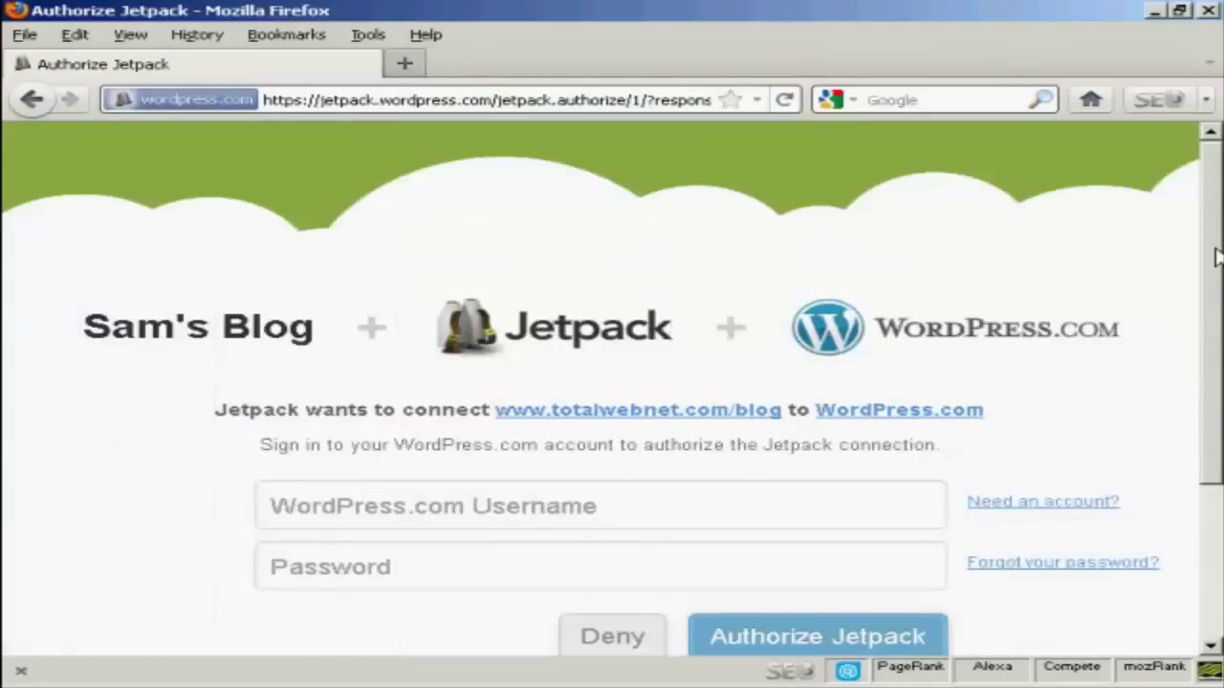
{"action": "scroll", "coordinate": [1216, 257], "scroll_direction": "down", "scroll_amount": 3}
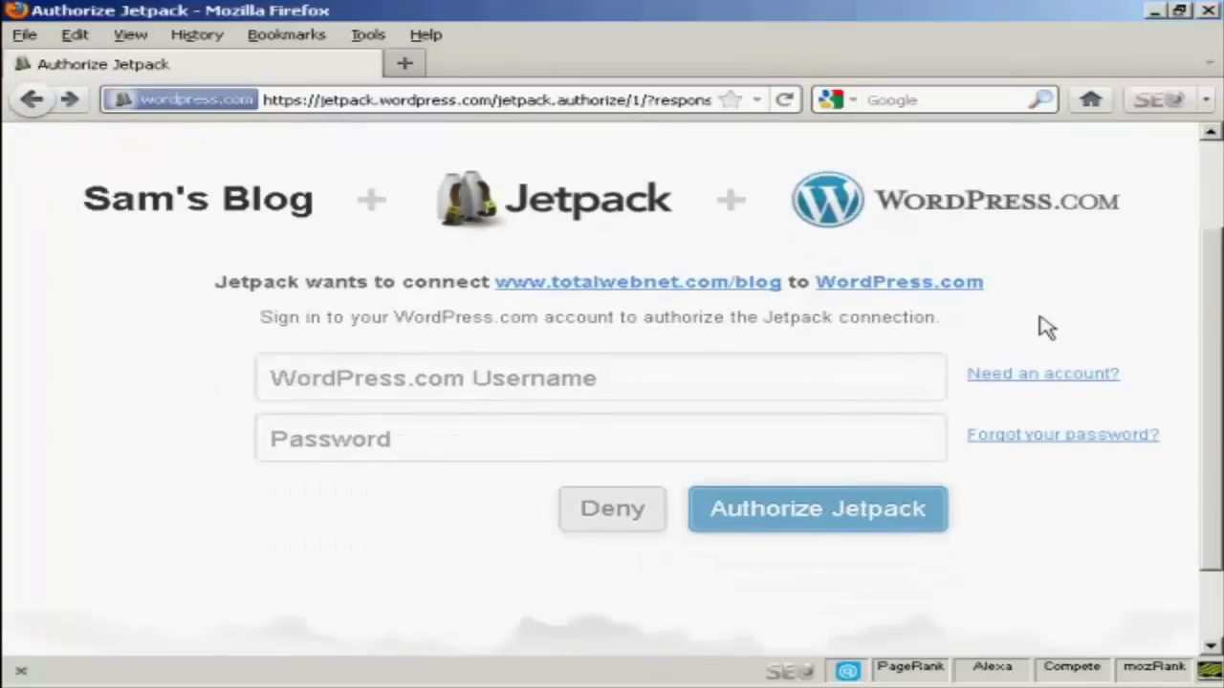
{"action": "left_click", "coordinate": [590, 374]}
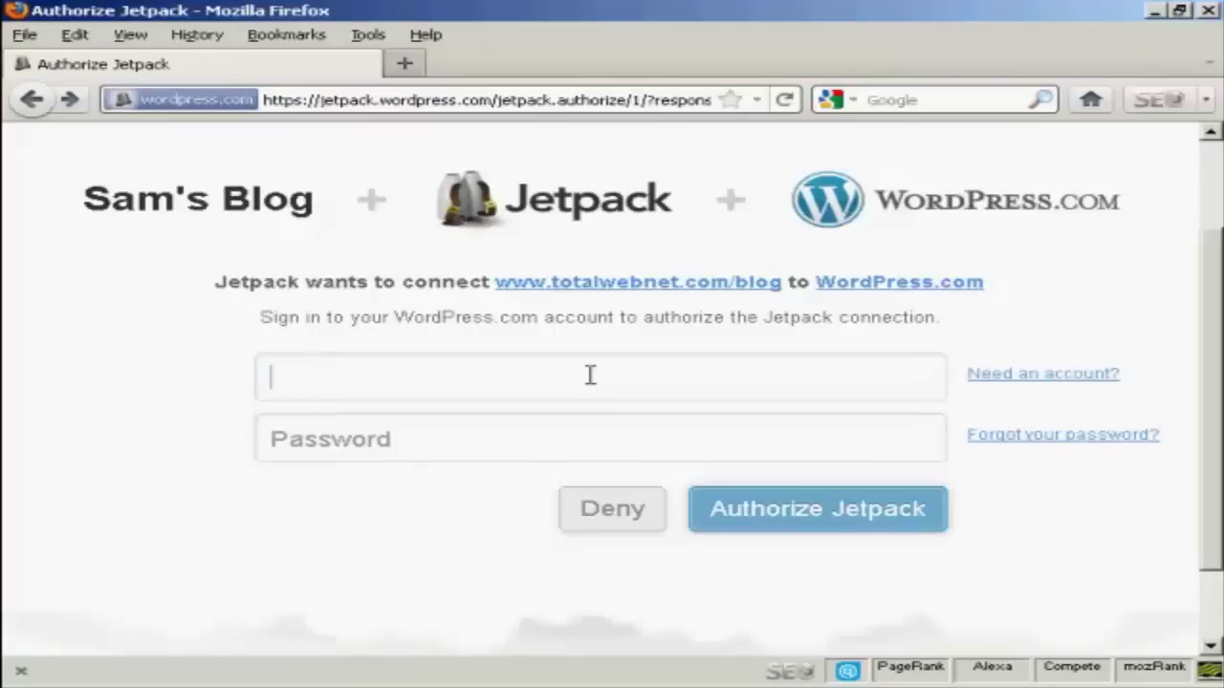
{"action": "type", "text": "new"}
{"action": "type", "text": "video"}
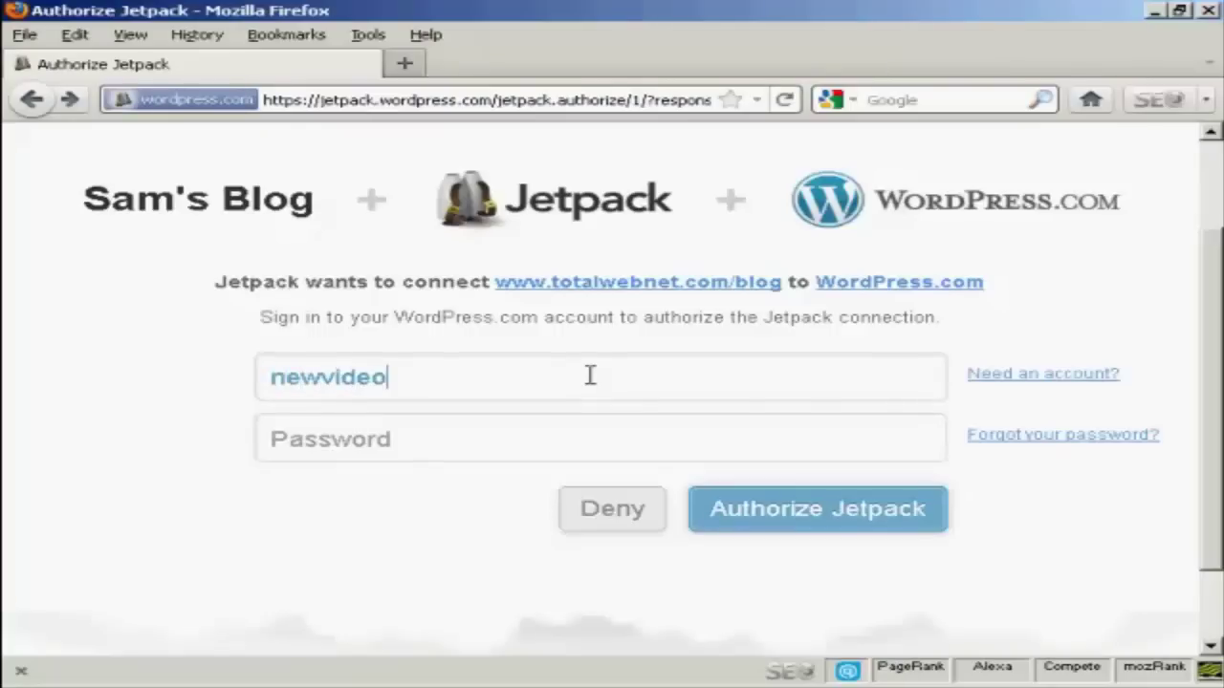
{"action": "type", "text": "4me"}
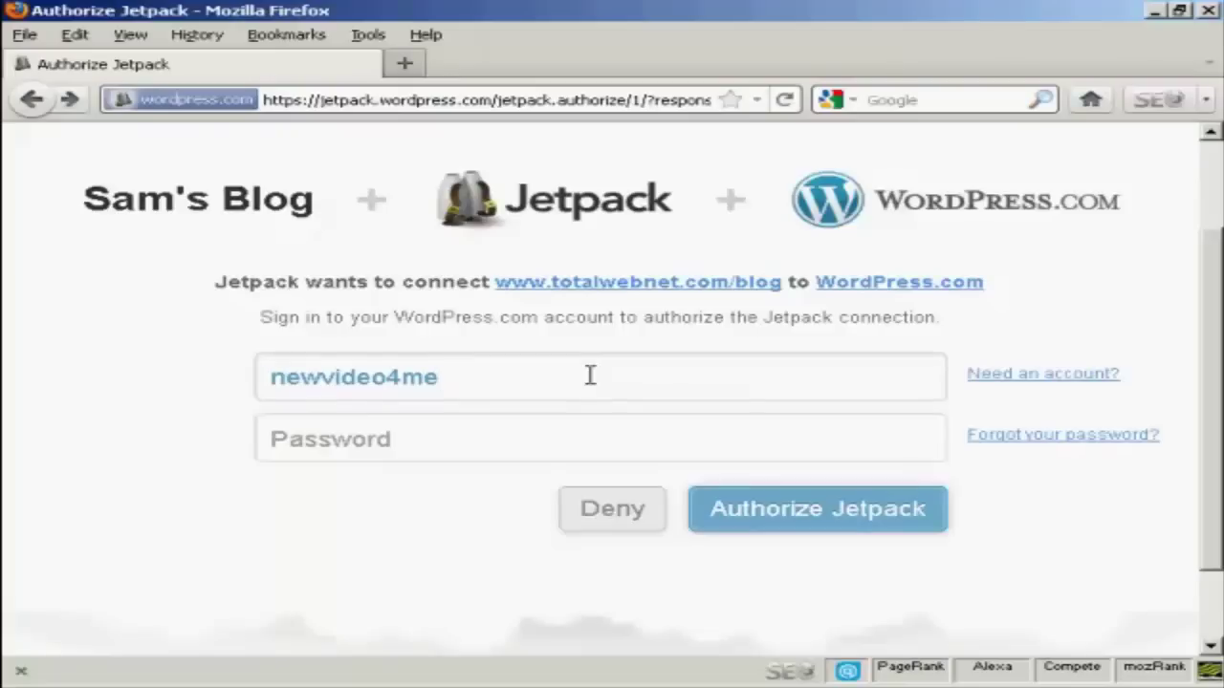
{"action": "left_click", "coordinate": [432, 436]}
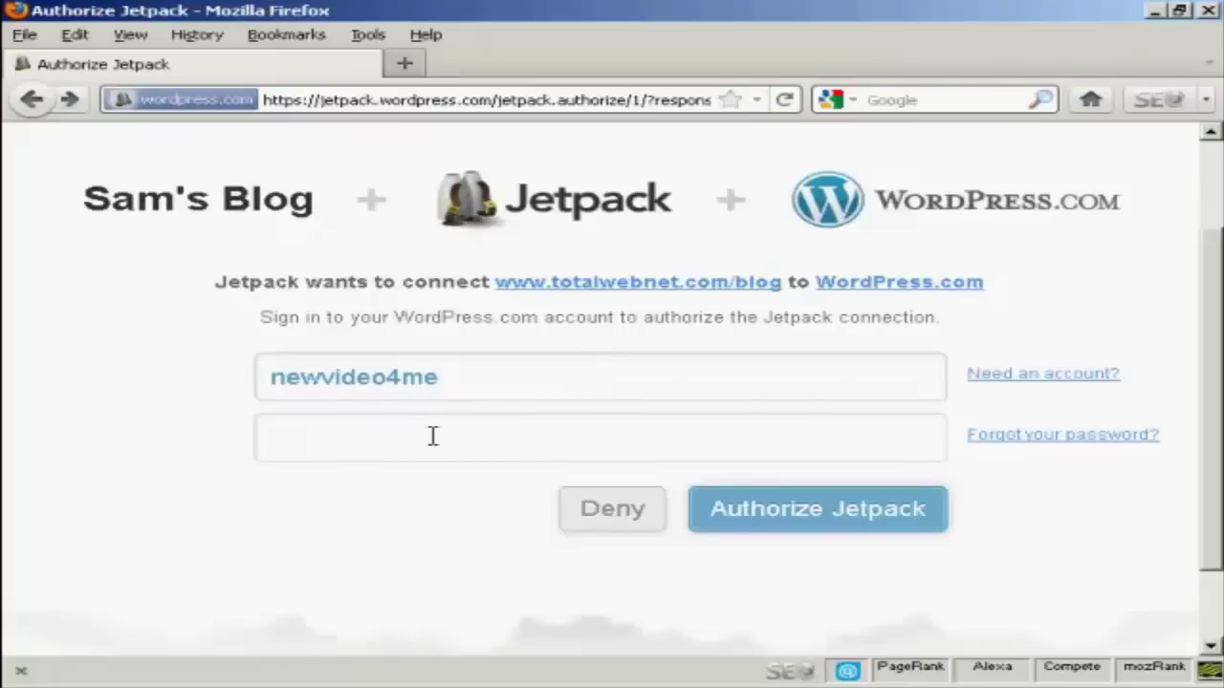
{"action": "key", "text": "ctrl+v"}
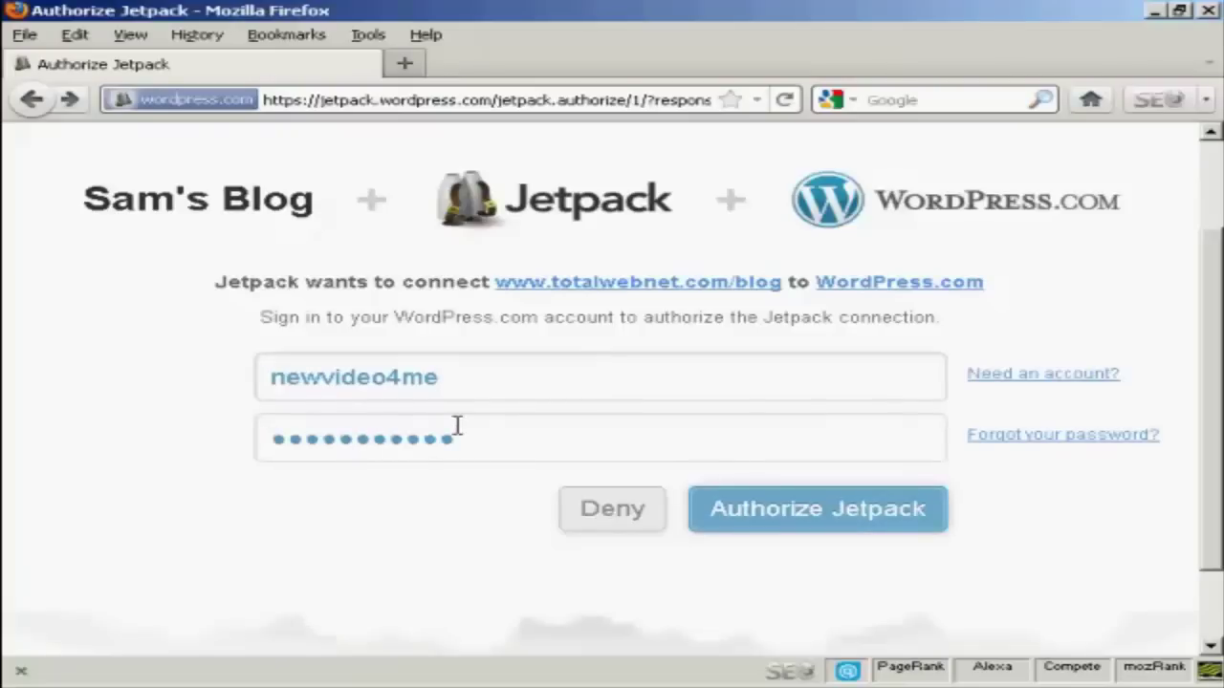
{"action": "left_click", "coordinate": [824, 521]}
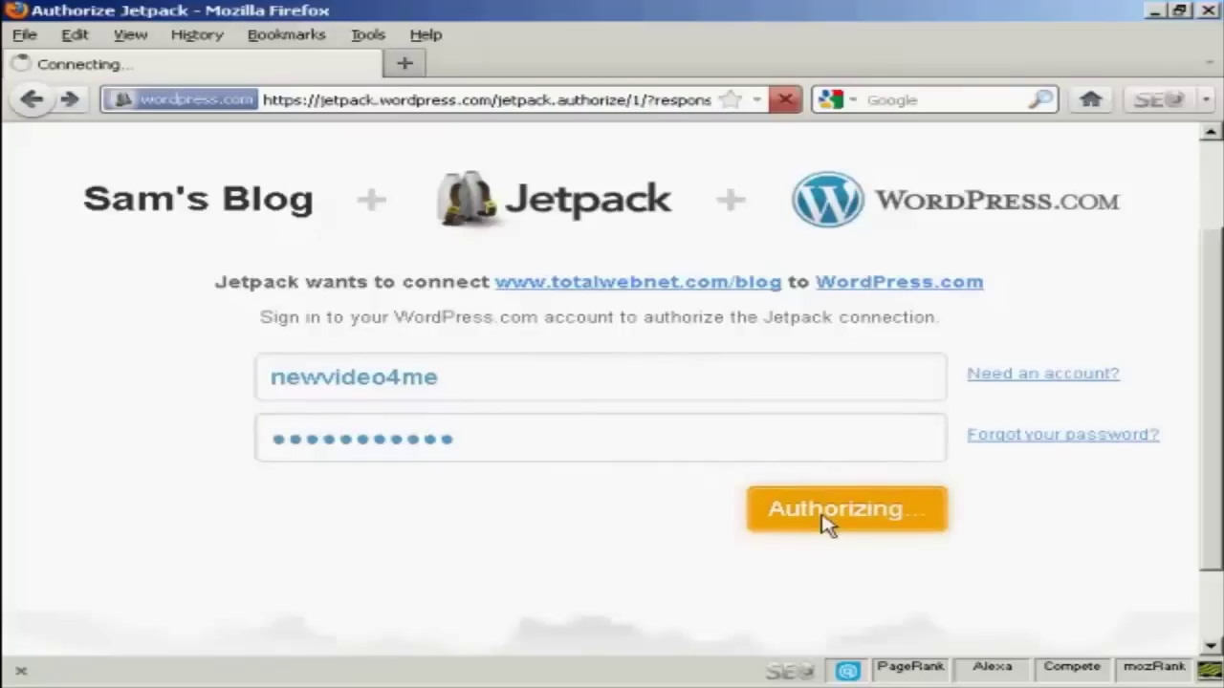